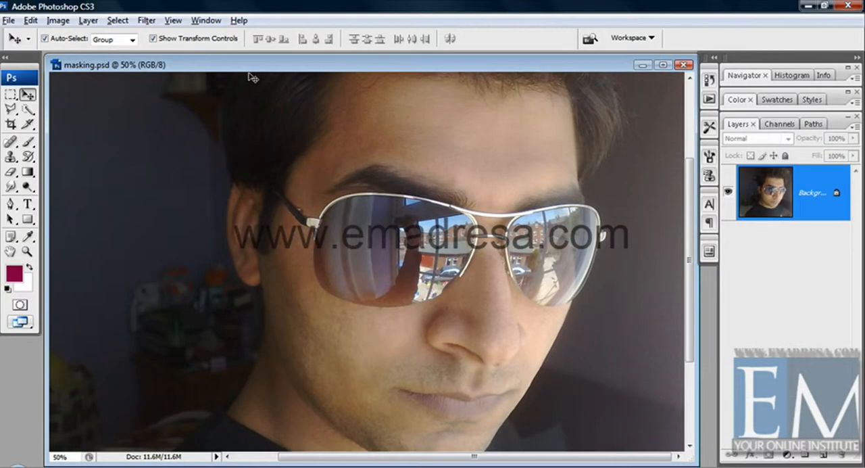
{"action": "left_click", "coordinate": [56, 20]}
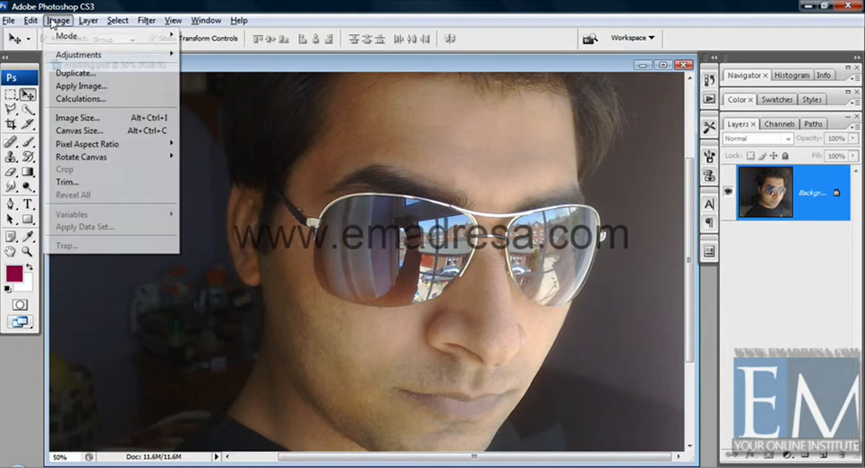
{"action": "mouse_move", "coordinate": [79, 57]}
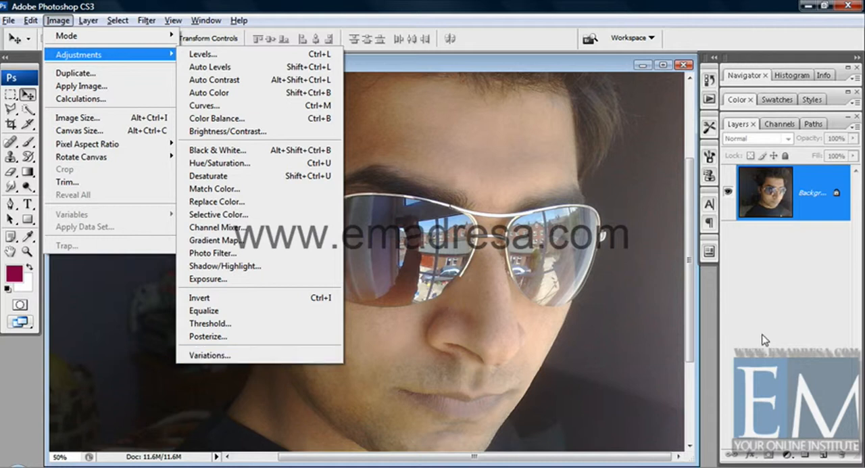
{"action": "left_click", "coordinate": [785, 453]}
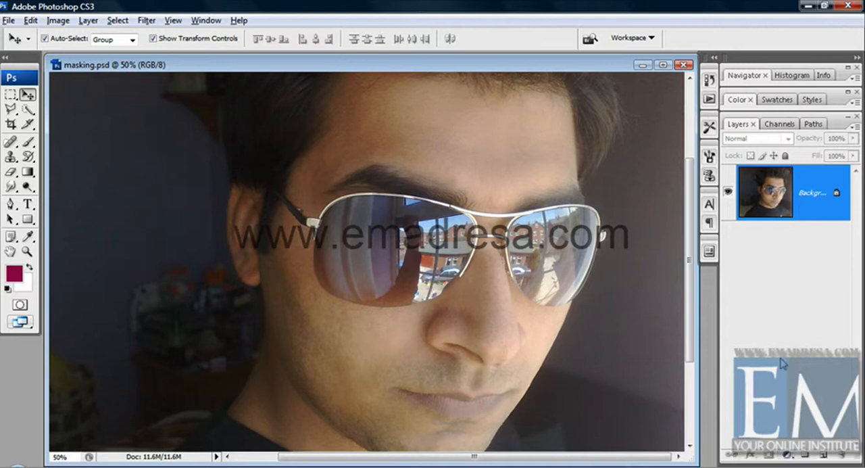
{"action": "left_click", "coordinate": [58, 20]}
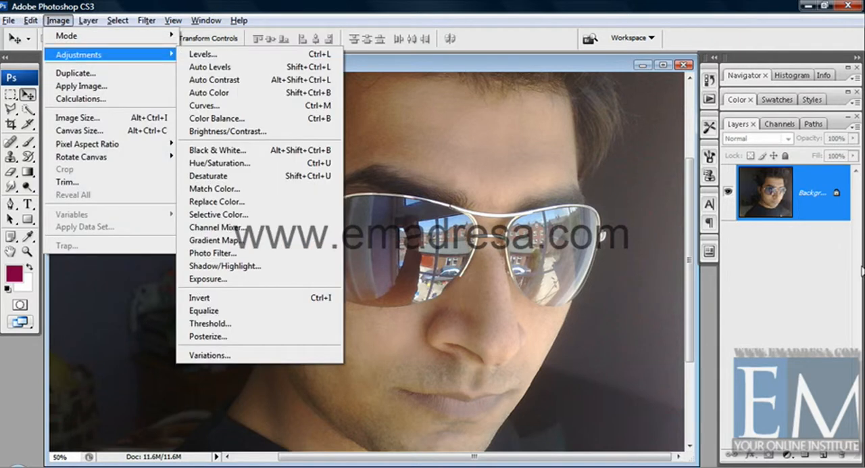
{"action": "left_click", "coordinate": [835, 267]}
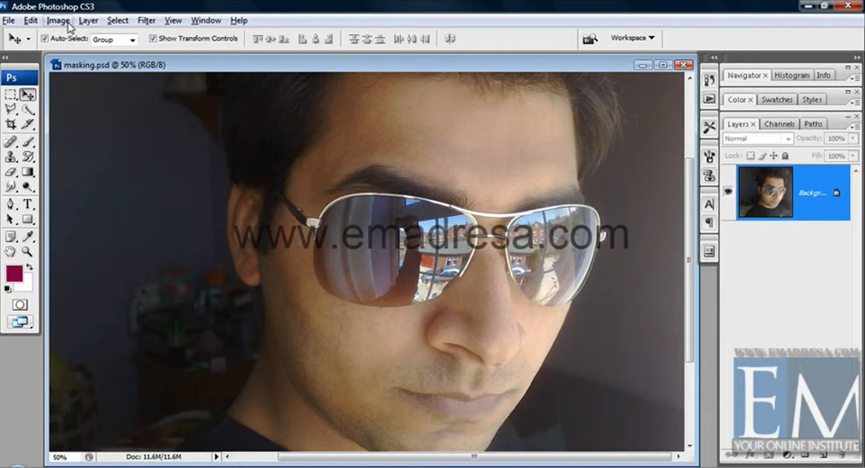
Apply a Levels adjustment directly to the Background layer with the black input level set to 87.
{"action": "left_click", "coordinate": [88, 21]}
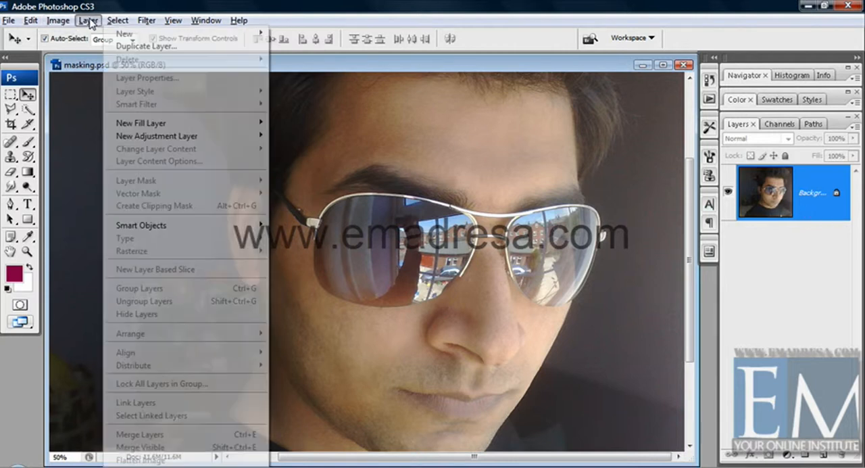
{"action": "mouse_move", "coordinate": [58, 20]}
{"action": "mouse_move", "coordinate": [77, 60]}
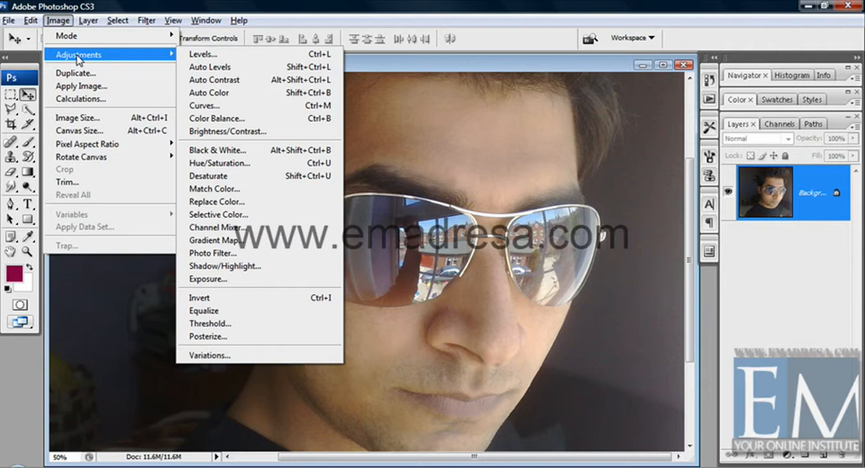
{"action": "left_click", "coordinate": [196, 54]}
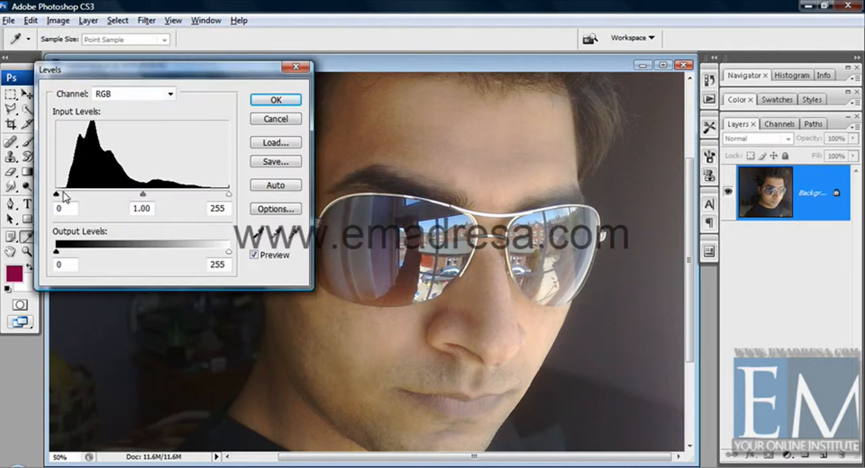
{"action": "left_click_drag", "start_coordinate": [57, 195], "coordinate": [116, 196]}
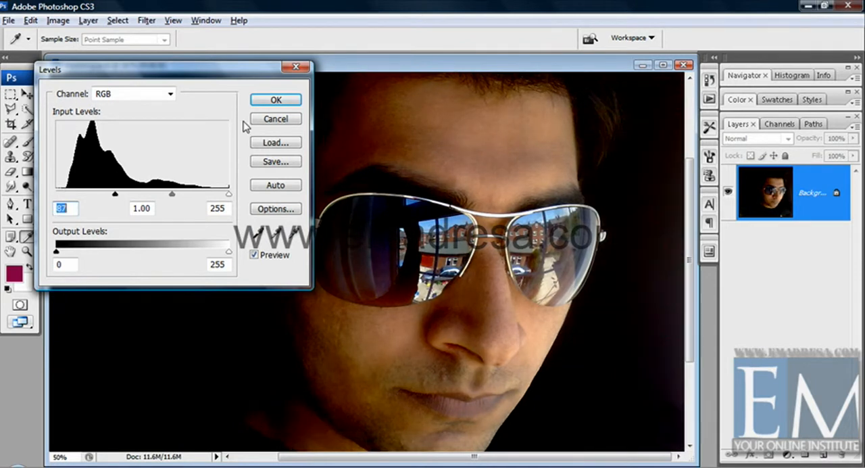
{"action": "left_click", "coordinate": [276, 101]}
{"action": "key", "text": "v"}
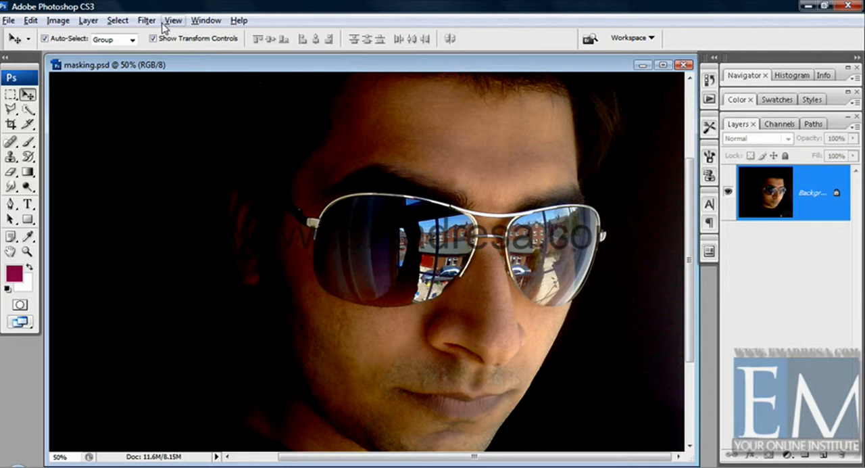
Revert the document through its history to the last Delete Layer state, before the Levels adjustment.
{"action": "left_click", "coordinate": [195, 21]}
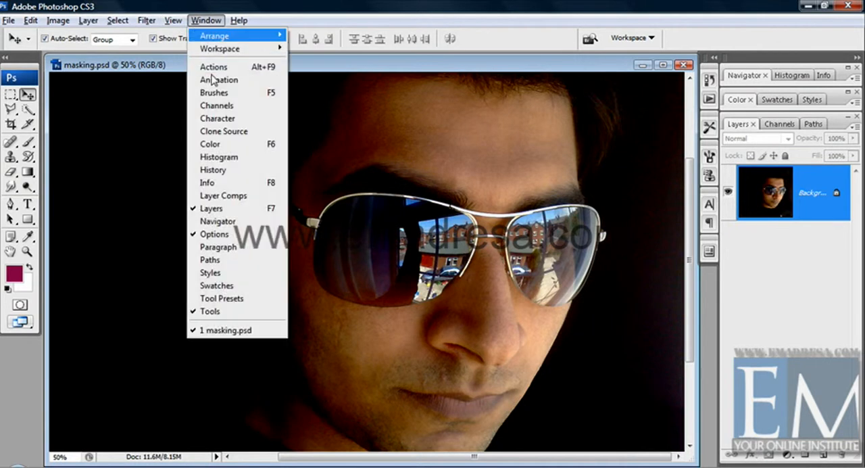
{"action": "left_click", "coordinate": [226, 170]}
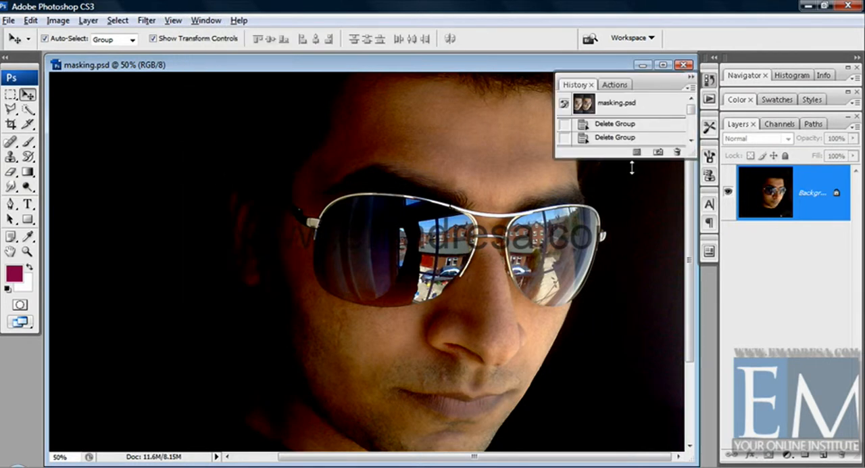
{"action": "left_click_drag", "start_coordinate": [633, 163], "coordinate": [641, 265]}
{"action": "scroll", "coordinate": [641, 233], "scroll_direction": "down", "scroll_amount": 3}
{"action": "left_click", "coordinate": [625, 233]}
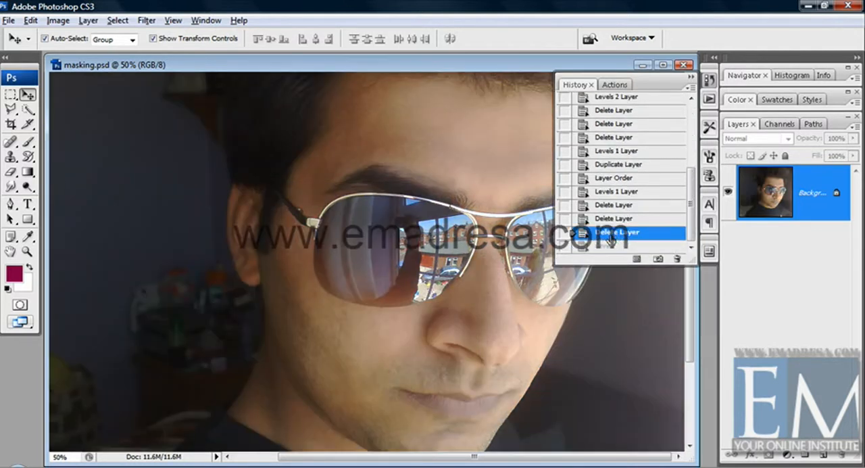
{"action": "left_click", "coordinate": [690, 80]}
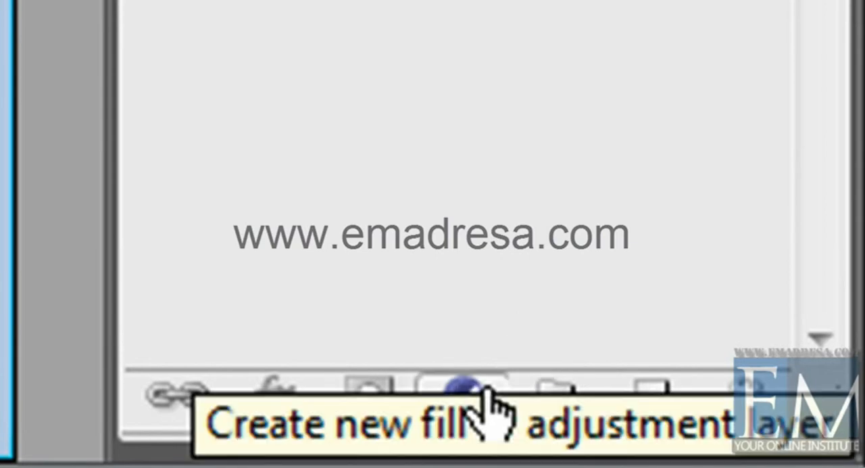
{"action": "left_click", "coordinate": [488, 402]}
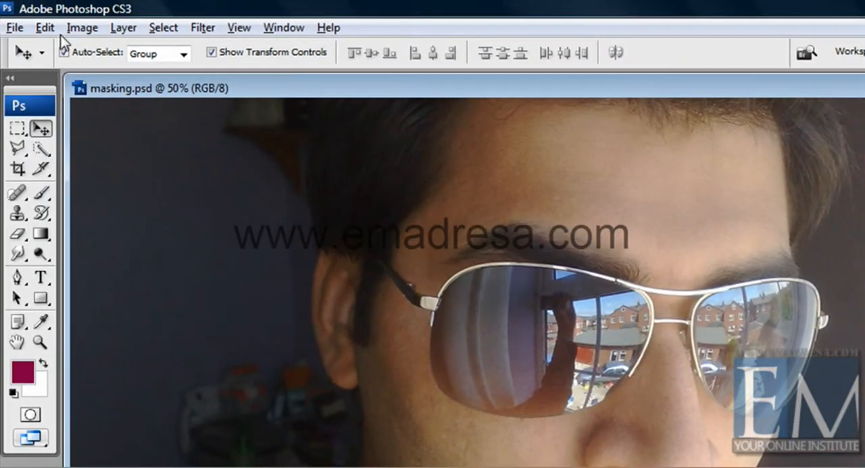
{"action": "left_click", "coordinate": [81, 28]}
{"action": "mouse_move", "coordinate": [100, 75]}
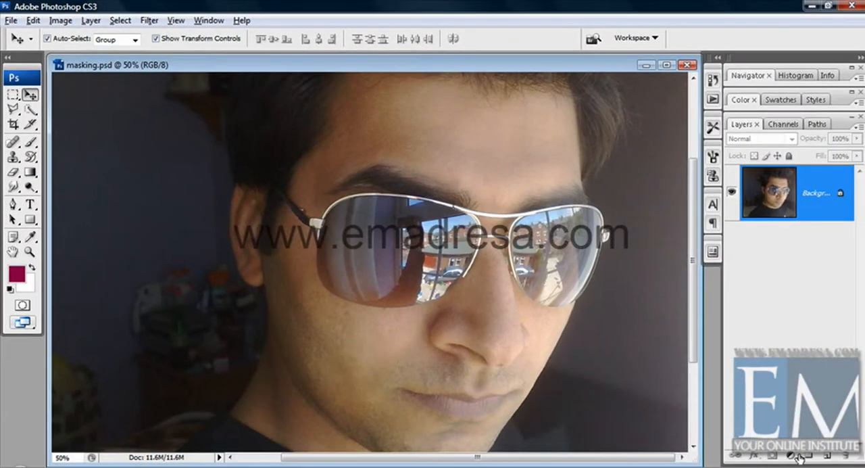
Add a Levels adjustment layer above the Background with the black input level set to 87.
{"action": "left_click", "coordinate": [793, 458]}
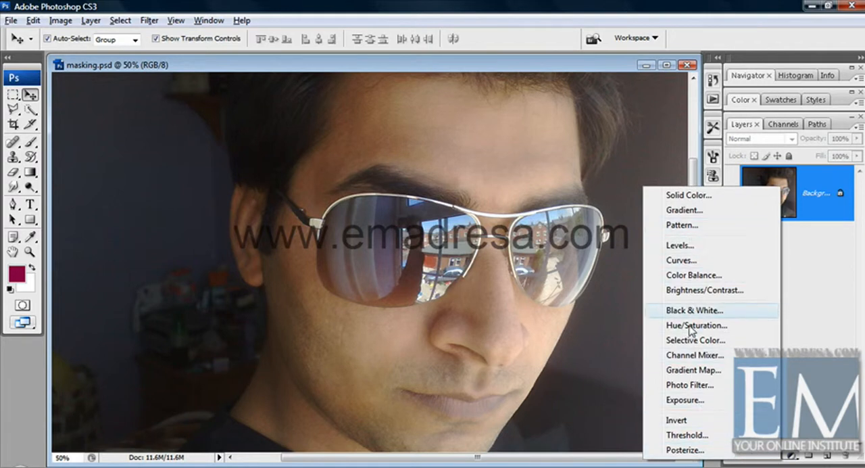
{"action": "left_click", "coordinate": [684, 247]}
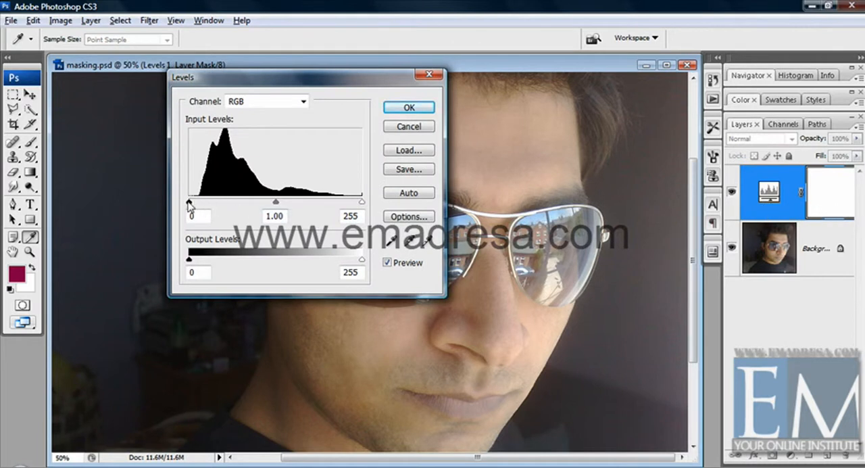
{"action": "left_click_drag", "start_coordinate": [189, 201], "coordinate": [248, 202]}
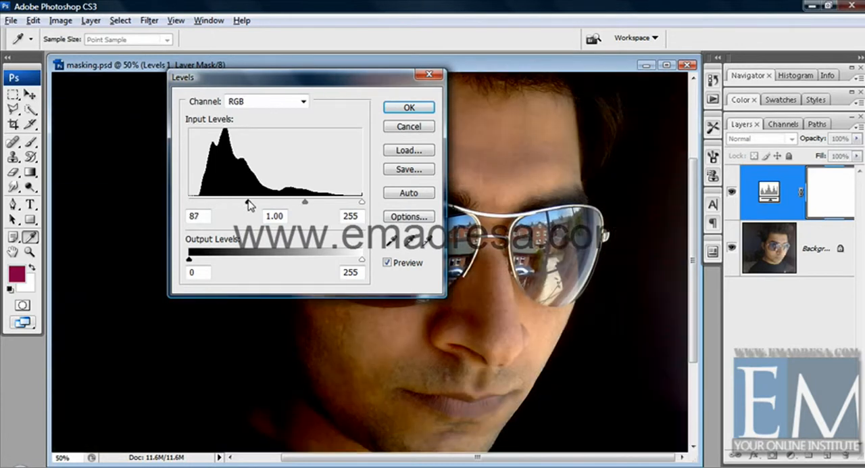
{"action": "left_click", "coordinate": [404, 108]}
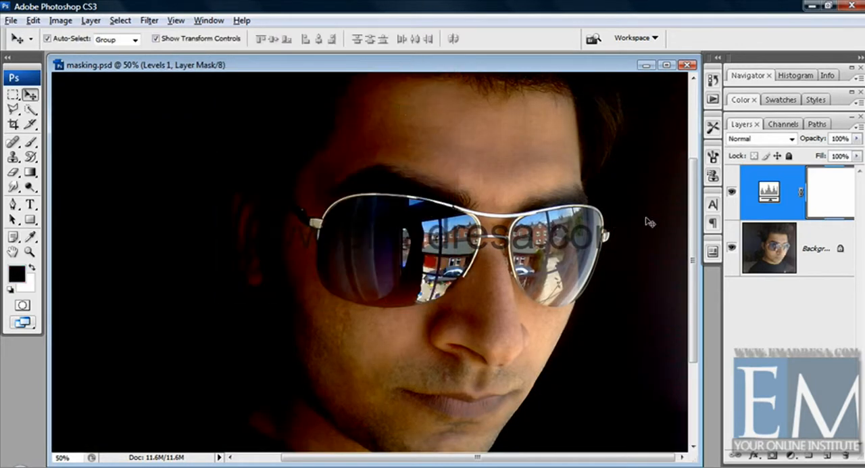
{"action": "double_click", "coordinate": [765, 198]}
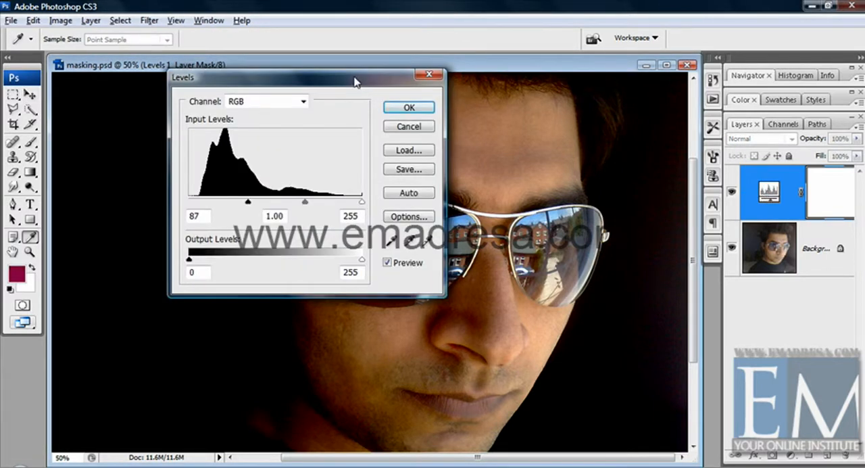
{"action": "left_click_drag", "start_coordinate": [356, 83], "coordinate": [639, 113]}
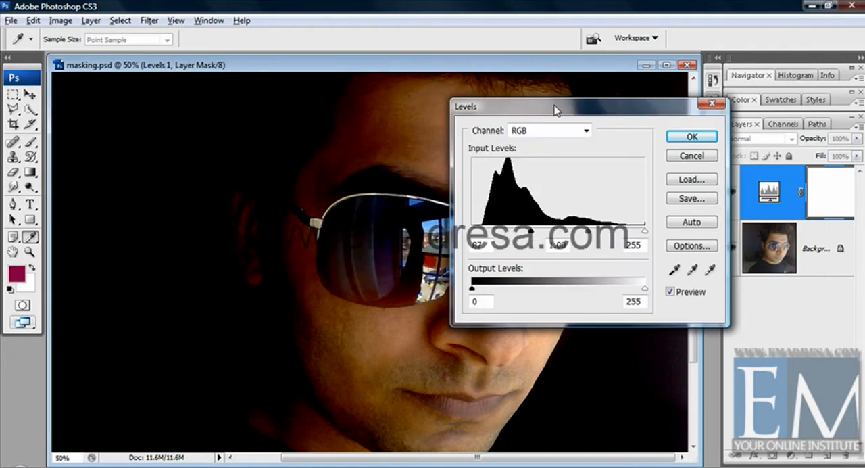
{"action": "left_click_drag", "start_coordinate": [558, 109], "coordinate": [140, 120]}
{"action": "left_click_drag", "start_coordinate": [142, 244], "coordinate": [78, 250]}
{"action": "left_click", "coordinate": [298, 173]}
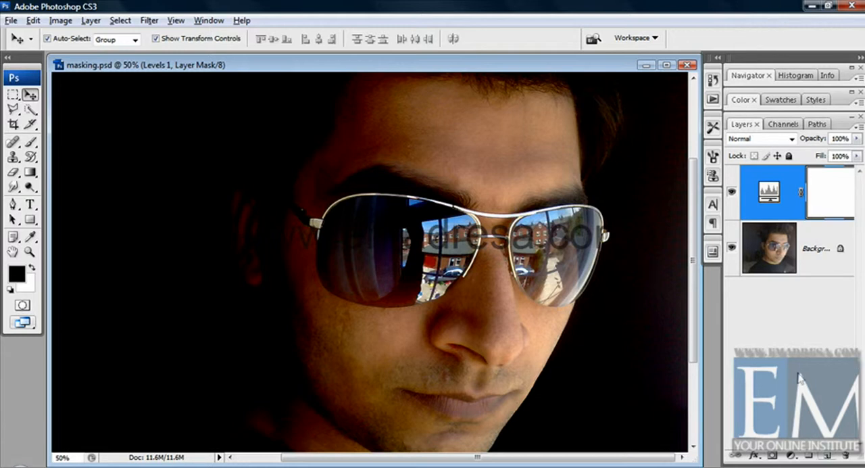
Duplicate the Background layer and lower the Levels adjustment layer's black input level to brighten the photo again.
{"action": "left_click_drag", "start_coordinate": [774, 262], "coordinate": [827, 454]}
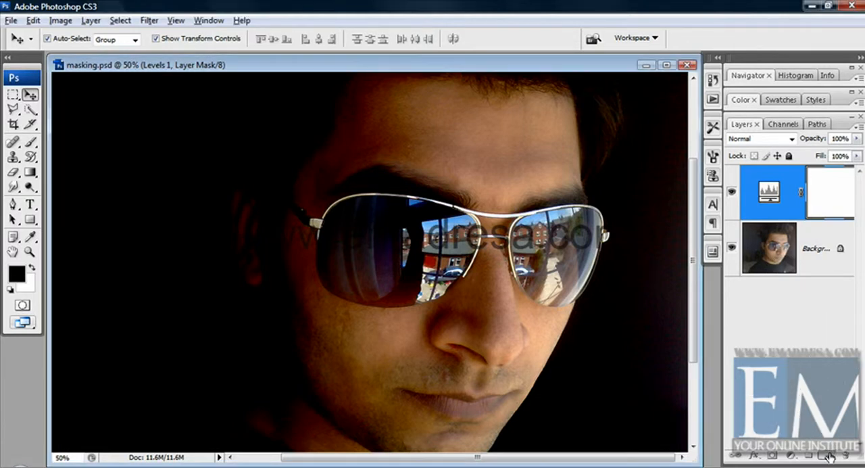
{"action": "double_click", "coordinate": [768, 196]}
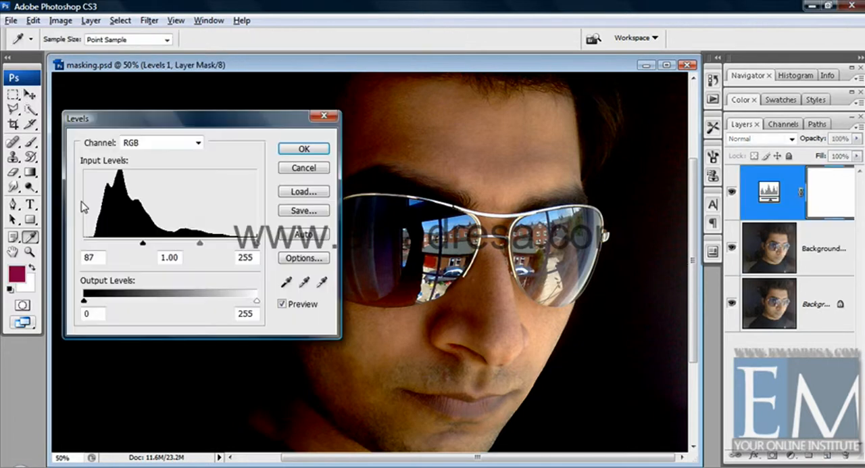
{"action": "left_click_drag", "start_coordinate": [142, 243], "coordinate": [100, 238]}
{"action": "left_click", "coordinate": [302, 149]}
{"action": "key", "text": "v"}
{"action": "key", "text": "d"}
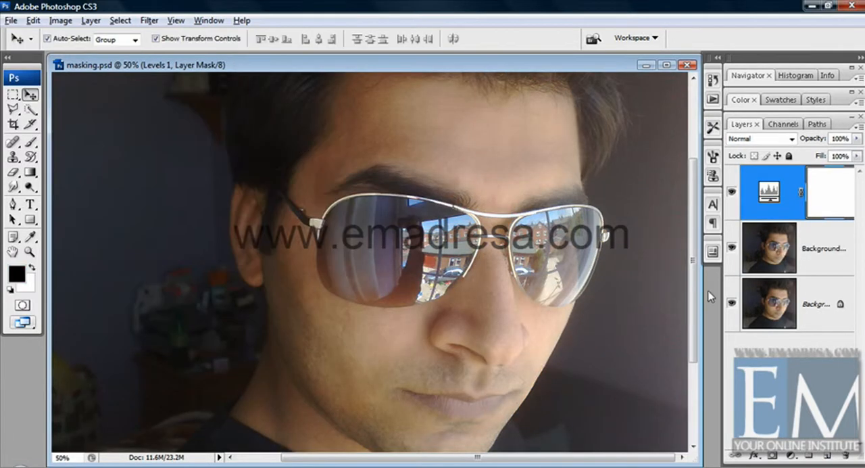
Move the Background copy above the Levels layer and add a second Levels adjustment layer on top with white input level 152.
{"action": "left_click", "coordinate": [803, 263]}
{"action": "left_click_drag", "start_coordinate": [811, 252], "coordinate": [805, 173]}
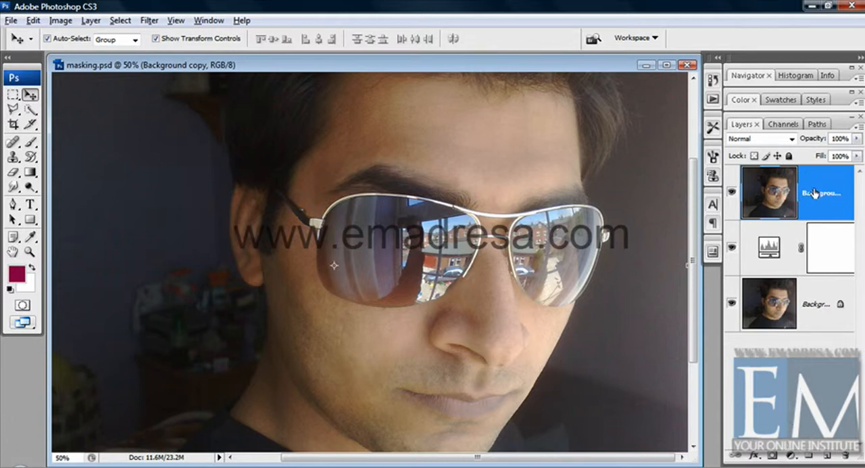
{"action": "left_click", "coordinate": [790, 455]}
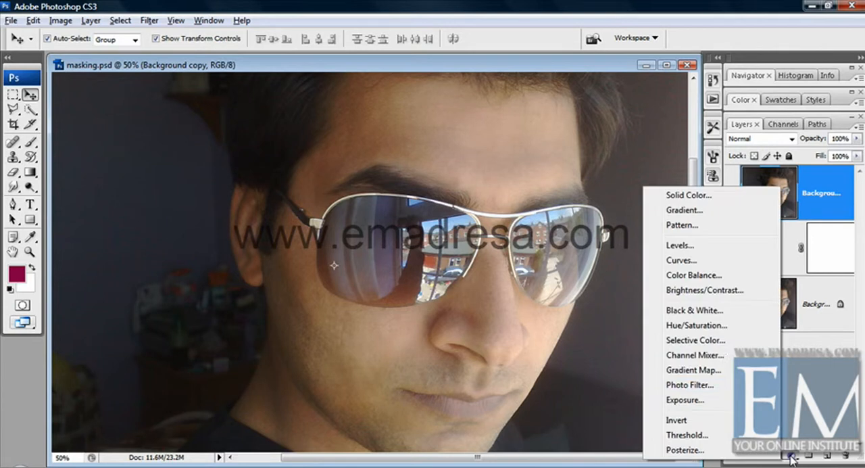
{"action": "left_click", "coordinate": [696, 246]}
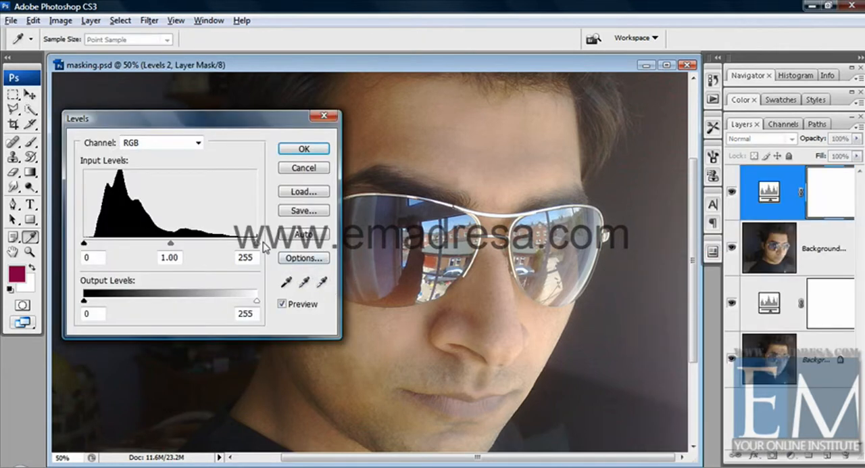
{"action": "left_click_drag", "start_coordinate": [257, 243], "coordinate": [187, 242]}
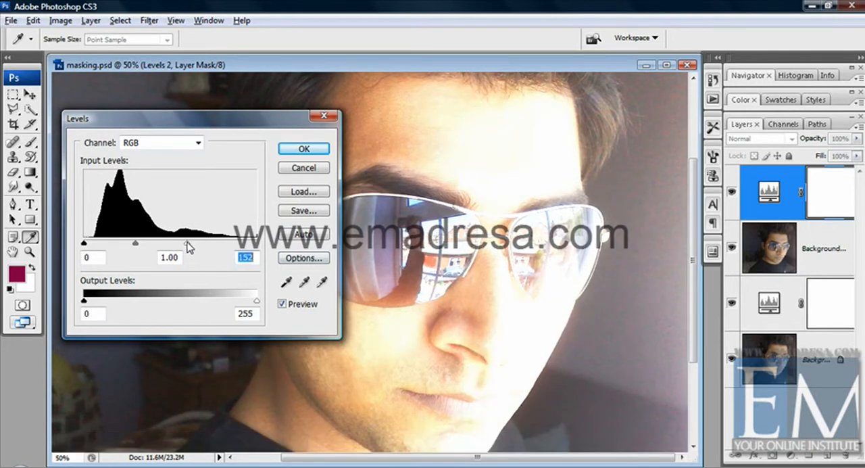
{"action": "left_click", "coordinate": [311, 148]}
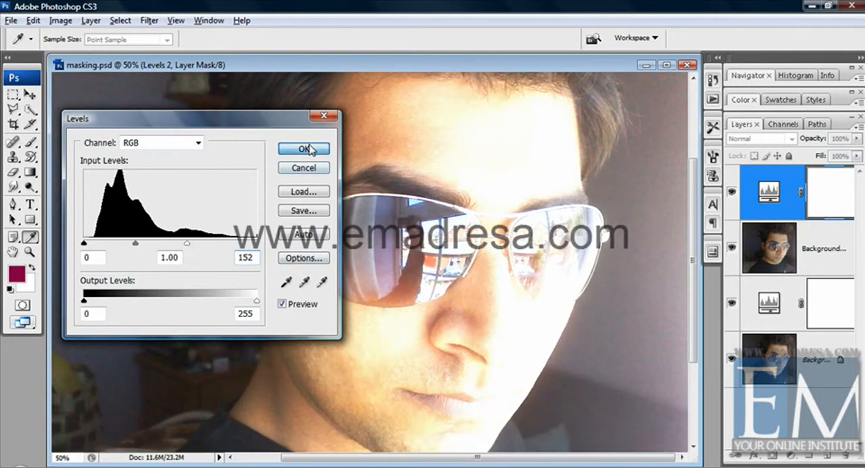
{"action": "key", "text": "v"}
{"action": "key", "text": "d"}
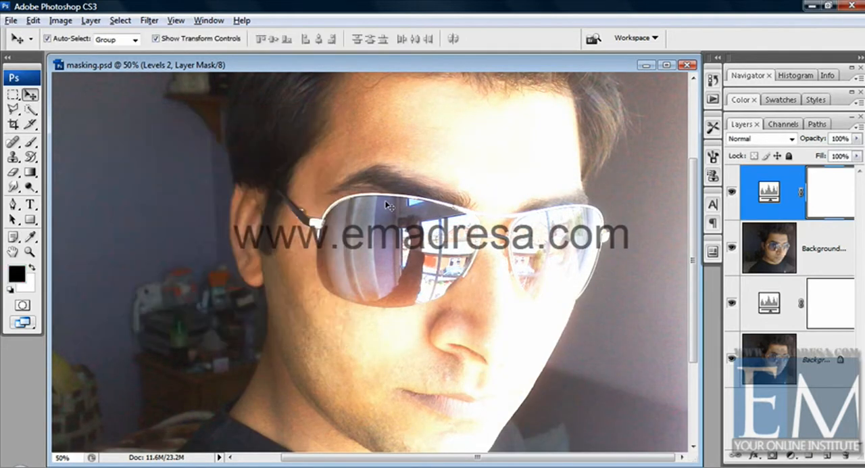
Hide the top Levels layer and the Background copy, and set the lower Levels layer's black input level to 123.
{"action": "left_click", "coordinate": [731, 193]}
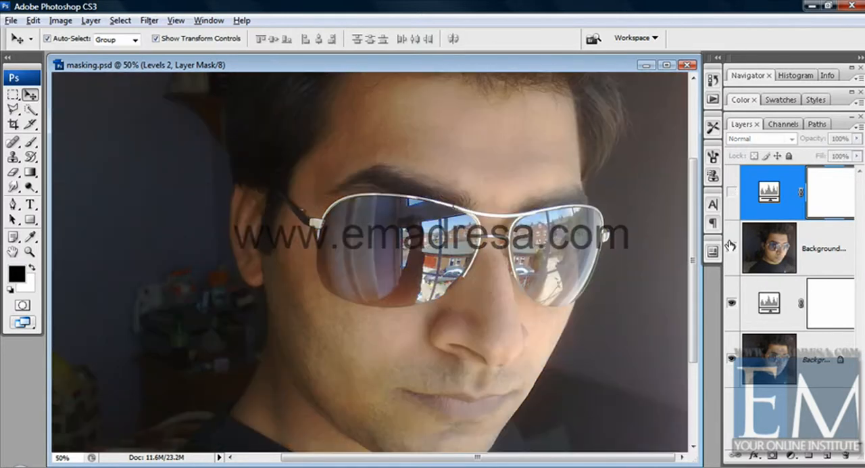
{"action": "left_click", "coordinate": [769, 305]}
{"action": "double_click", "coordinate": [770, 305]}
{"action": "left_click_drag", "start_coordinate": [96, 250], "coordinate": [167, 244]}
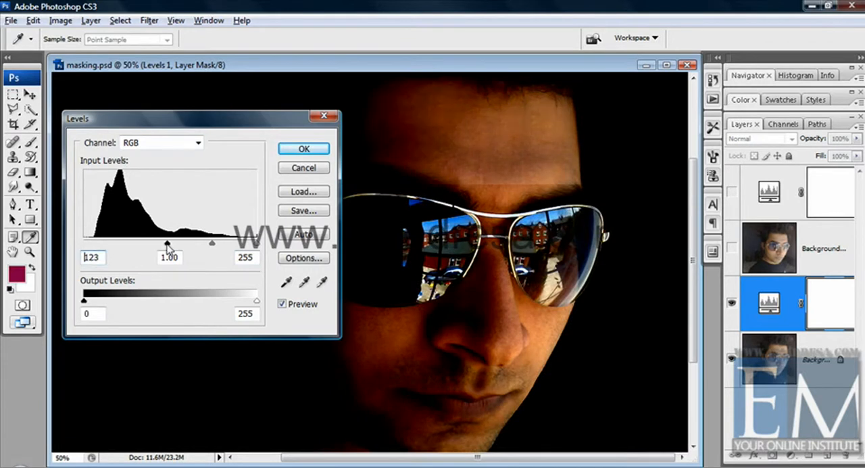
{"action": "left_click", "coordinate": [319, 150]}
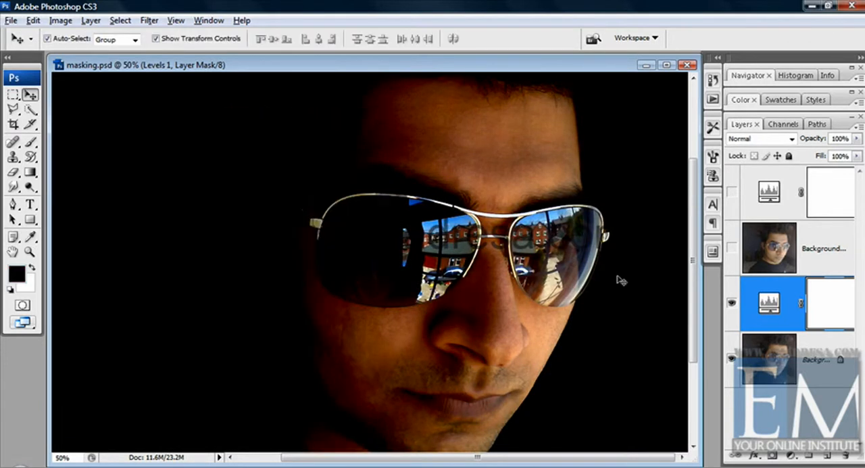
Toggle the visibility of the Background copy and the lower Levels layer to compare how each Levels adjustment affects the layers beneath it.
{"action": "left_click", "coordinate": [772, 346]}
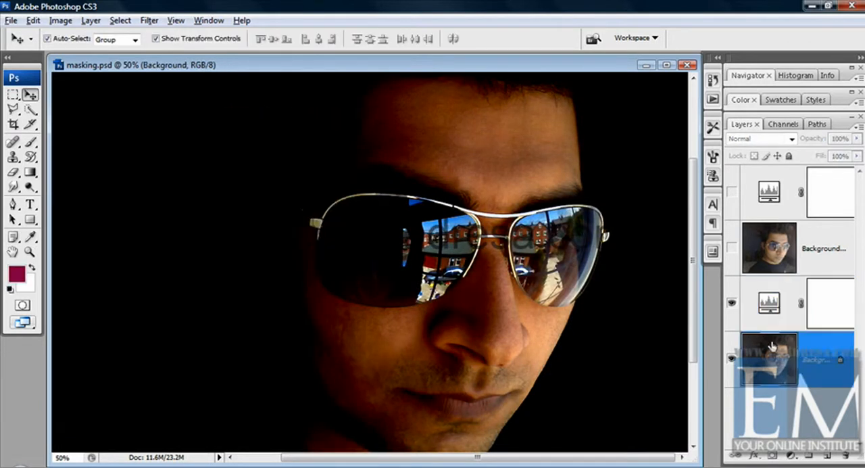
{"action": "left_click", "coordinate": [771, 308]}
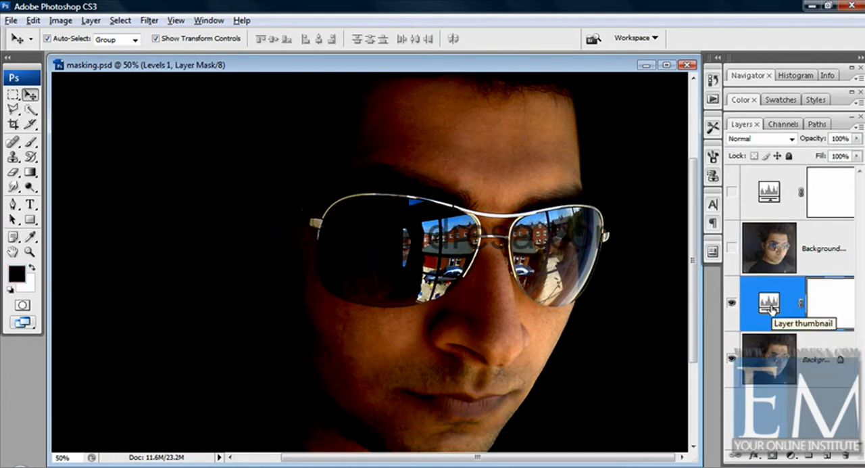
{"action": "left_click", "coordinate": [769, 248]}
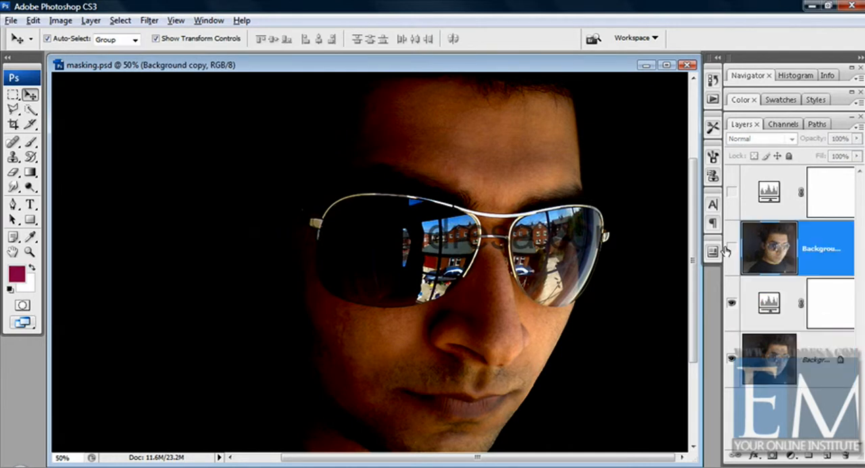
{"action": "left_click", "coordinate": [731, 247]}
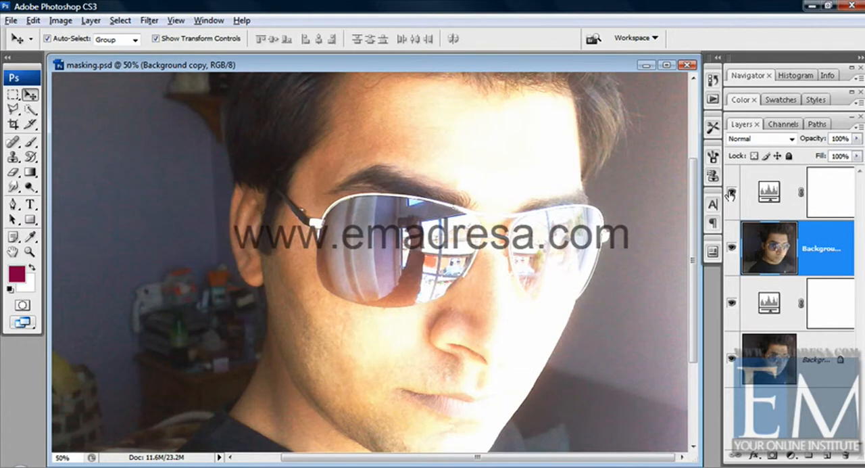
{"action": "left_click", "coordinate": [732, 252]}
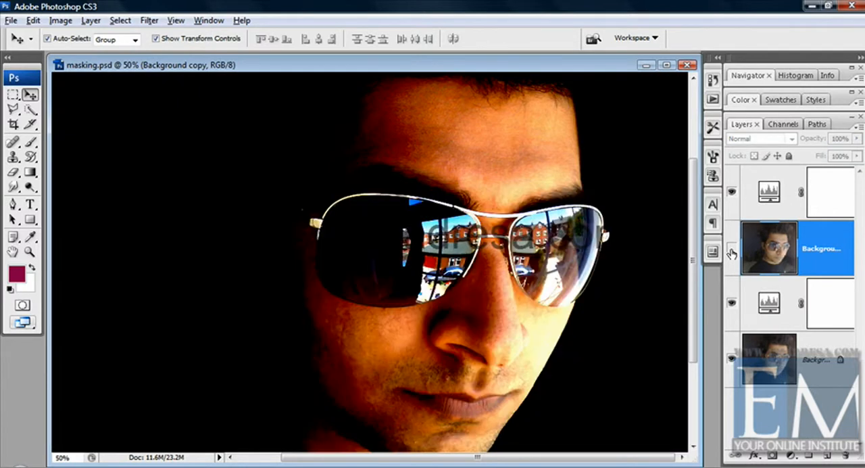
{"action": "left_click", "coordinate": [731, 304]}
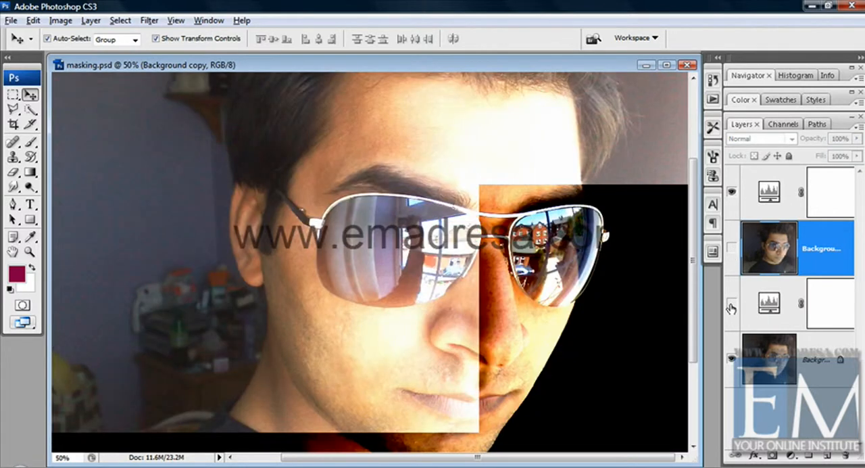
{"action": "left_click", "coordinate": [772, 359]}
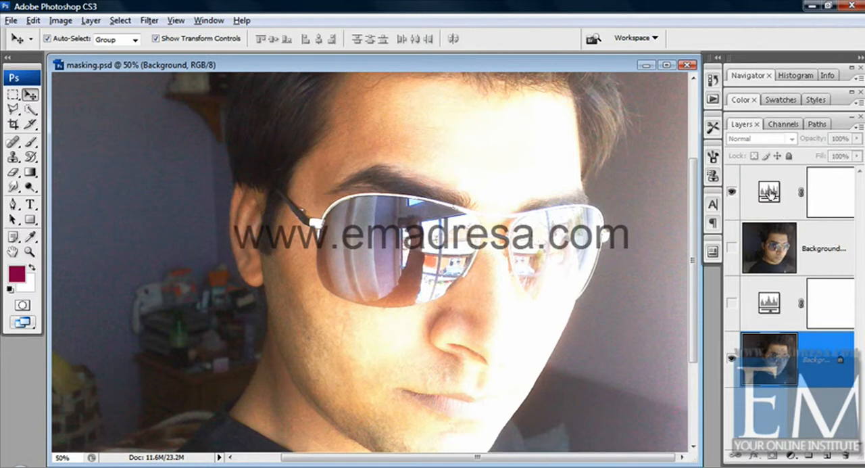
{"action": "left_click", "coordinate": [770, 193]}
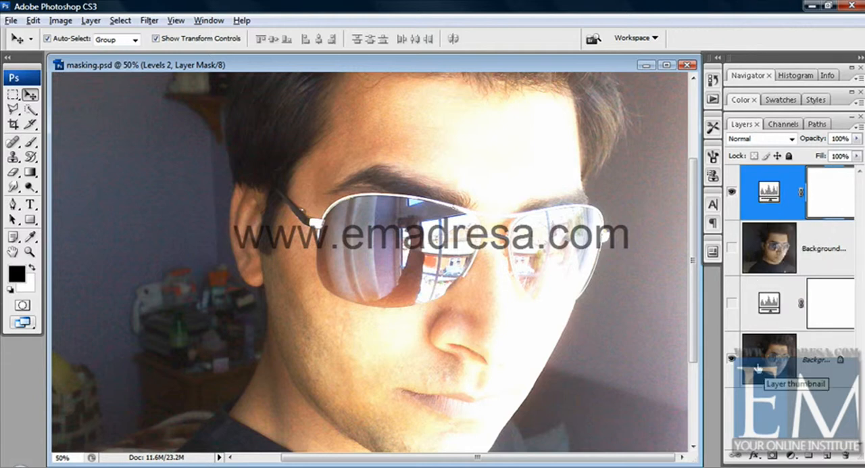
Try the lower Levels layer at the top of the stack with all layers visible, and return it beneath the Background copy.
{"action": "left_click_drag", "start_coordinate": [772, 309], "coordinate": [787, 174]}
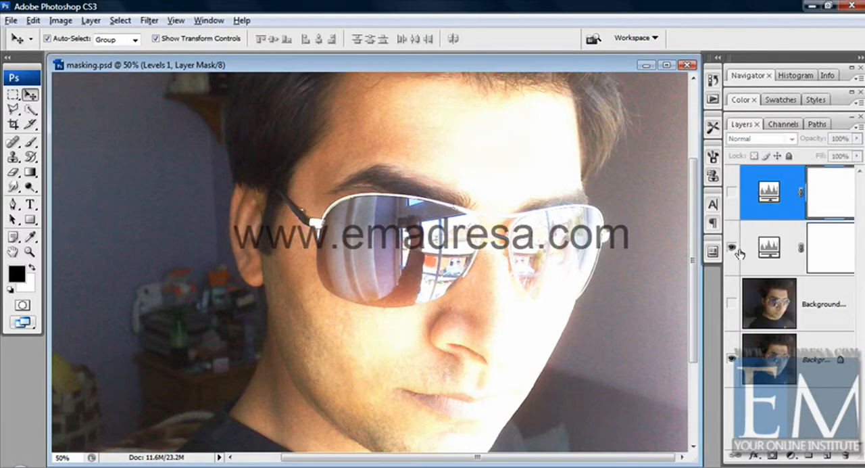
{"action": "left_click", "coordinate": [732, 304]}
{"action": "left_click", "coordinate": [731, 193]}
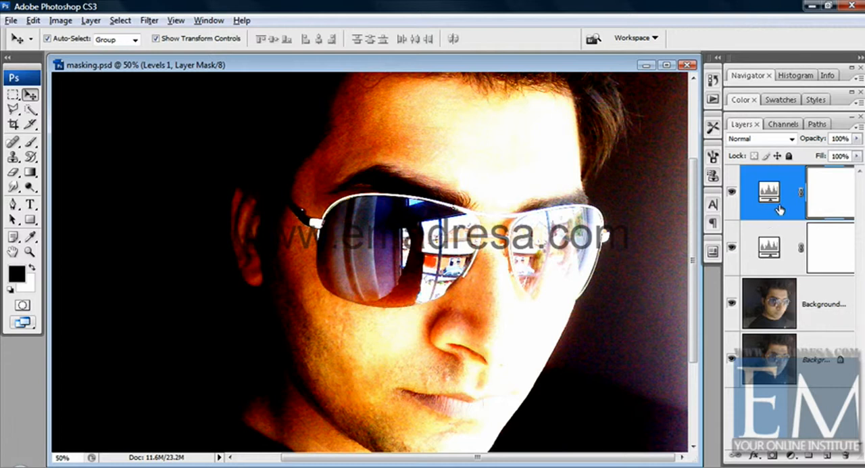
{"action": "left_click_drag", "start_coordinate": [764, 186], "coordinate": [803, 334]}
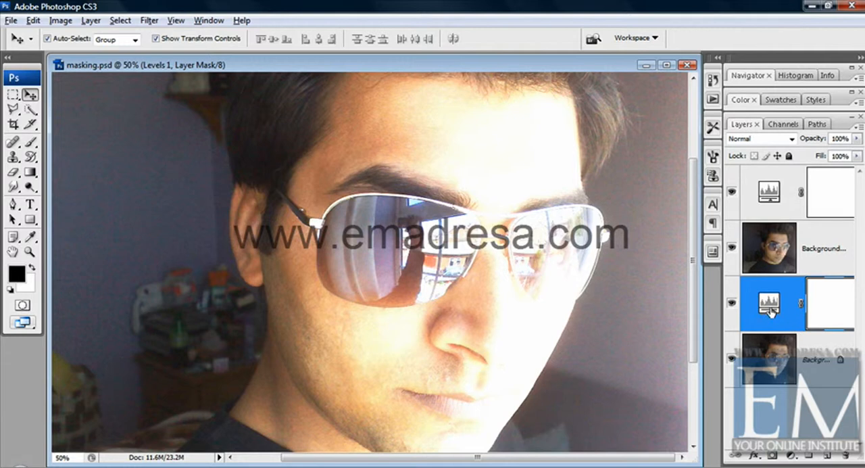
Delete both Levels adjustment layers and the Background copy, keeping only the original Background layer.
{"action": "left_click", "coordinate": [732, 302]}
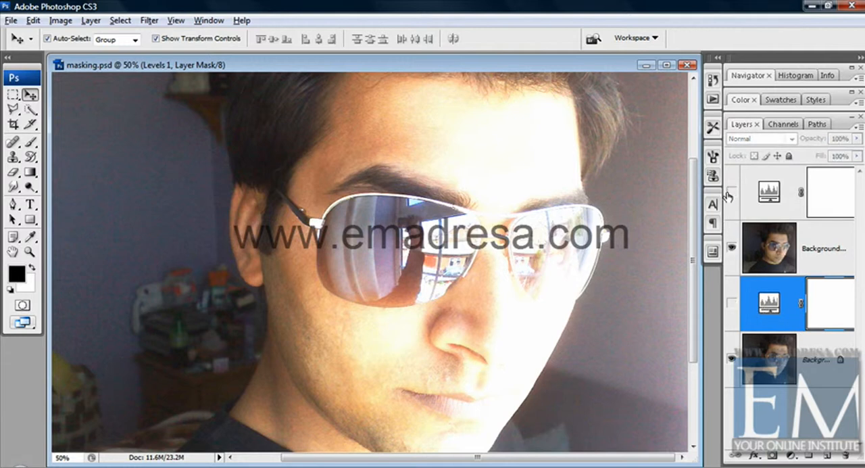
{"action": "left_click", "coordinate": [731, 191]}
{"action": "left_click", "coordinate": [769, 193]}
{"action": "left_click_drag", "start_coordinate": [769, 193], "coordinate": [845, 451]}
{"action": "left_click_drag", "start_coordinate": [769, 196], "coordinate": [845, 453]}
{"action": "left_click_drag", "start_coordinate": [850, 417], "coordinate": [845, 453]}
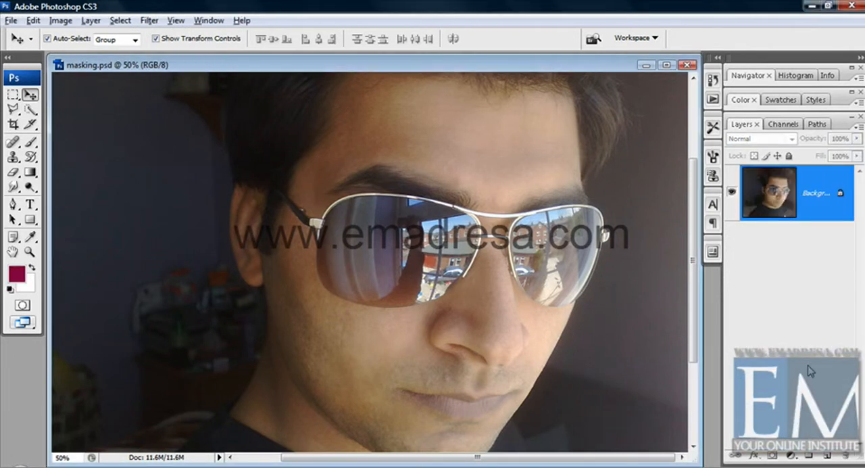
Duplicate the Background layer.
{"action": "key", "text": "ctrl+j"}
{"action": "key", "text": "ctrl+z"}
{"action": "left_click_drag", "start_coordinate": [778, 184], "coordinate": [827, 454]}
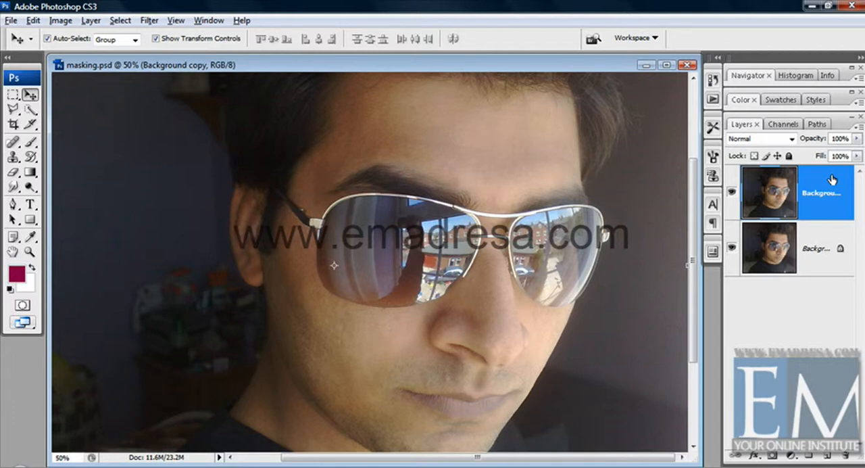
Add a Levels adjustment layer named "picture Levels 1" clipped to the Background copy, and raise its black input level to darken the photo strongly.
{"action": "left_click", "coordinate": [792, 460]}
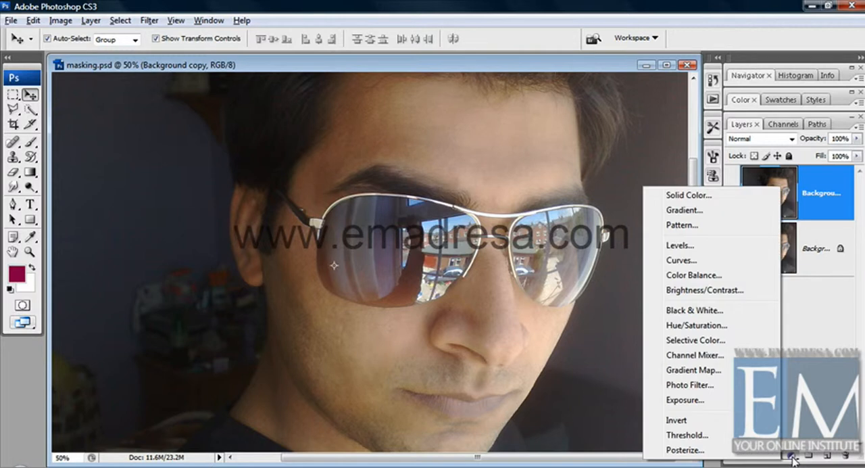
{"action": "left_click", "coordinate": [681, 250]}
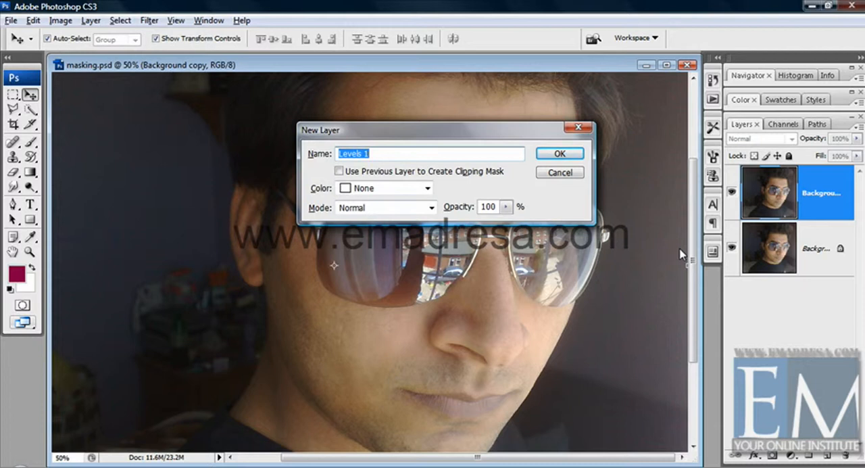
{"action": "key", "text": "Left"}
{"action": "type", "text": "picture"}
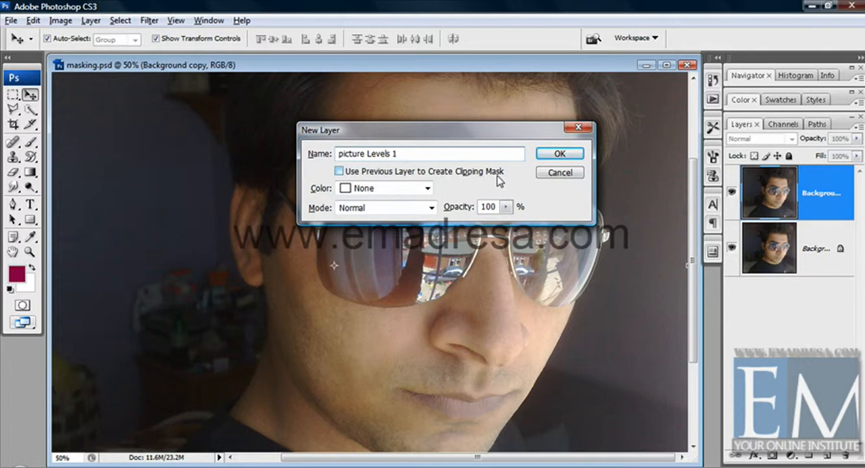
{"action": "left_click", "coordinate": [339, 172]}
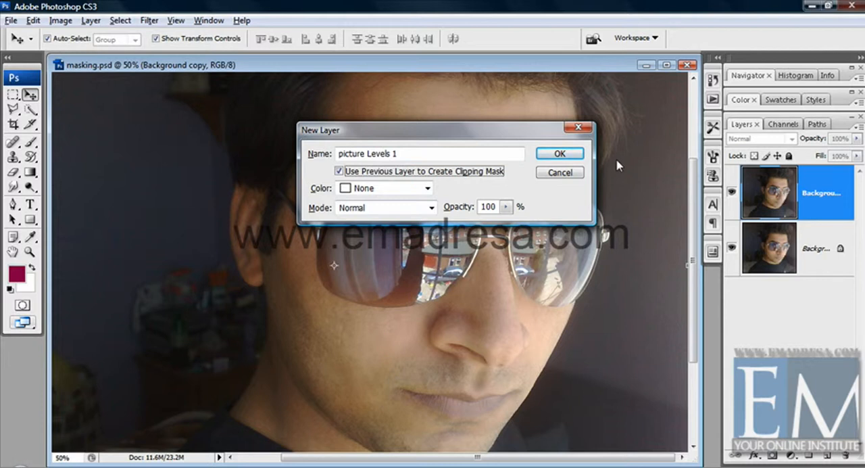
{"action": "left_click", "coordinate": [559, 153]}
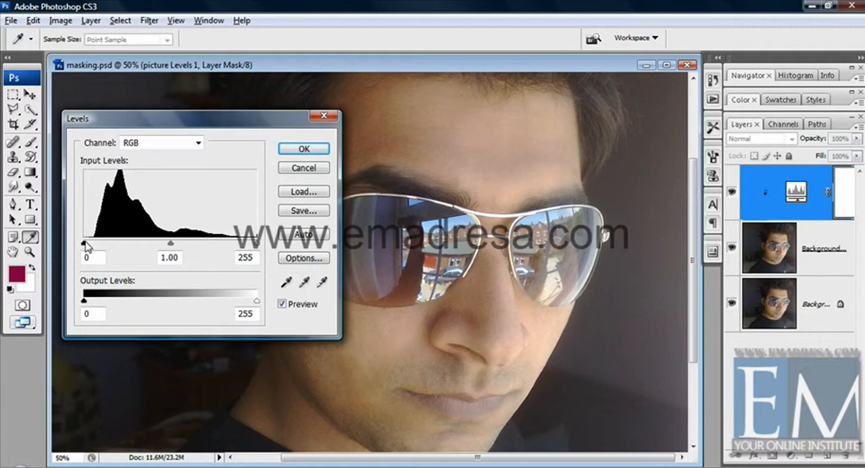
{"action": "left_click_drag", "start_coordinate": [84, 244], "coordinate": [163, 244]}
{"action": "left_click", "coordinate": [306, 149]}
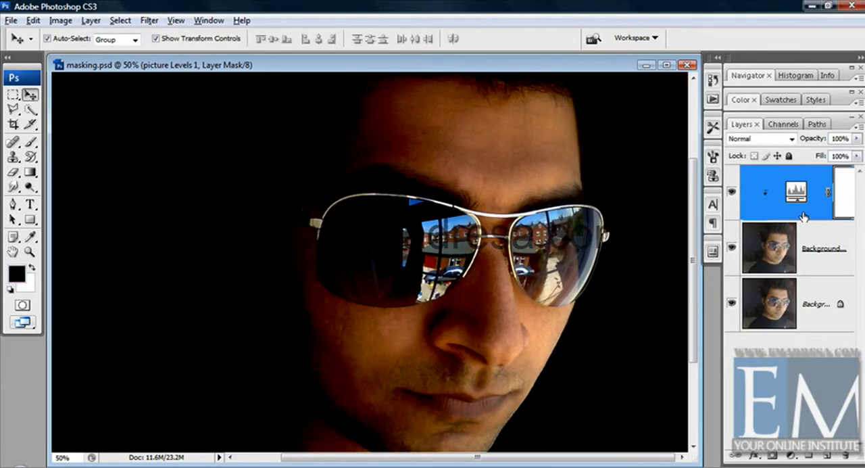
Duplicate the Background copy to the top of the stack and clip a Levels layer to it with a lowered white input level for brightening.
{"action": "left_click_drag", "start_coordinate": [777, 255], "coordinate": [831, 445]}
{"action": "left_click_drag", "start_coordinate": [818, 262], "coordinate": [818, 174]}
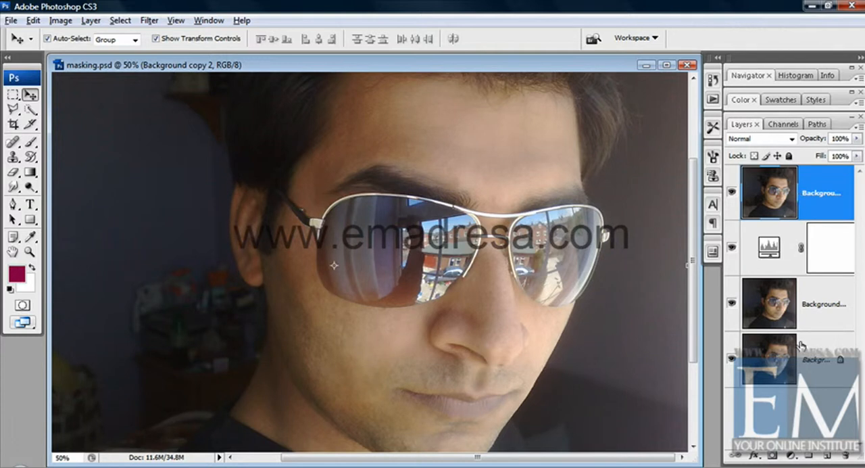
{"action": "left_click", "coordinate": [791, 455]}
{"action": "left_click", "coordinate": [681, 245], "text": "alt"}
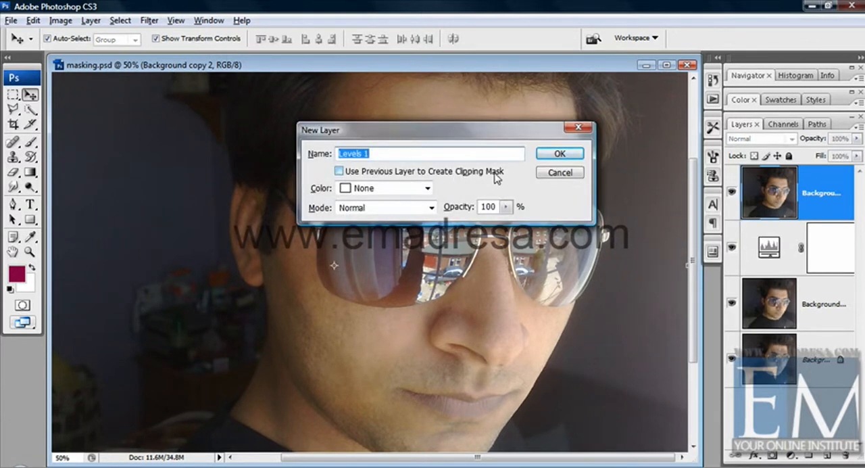
{"action": "left_click", "coordinate": [339, 172]}
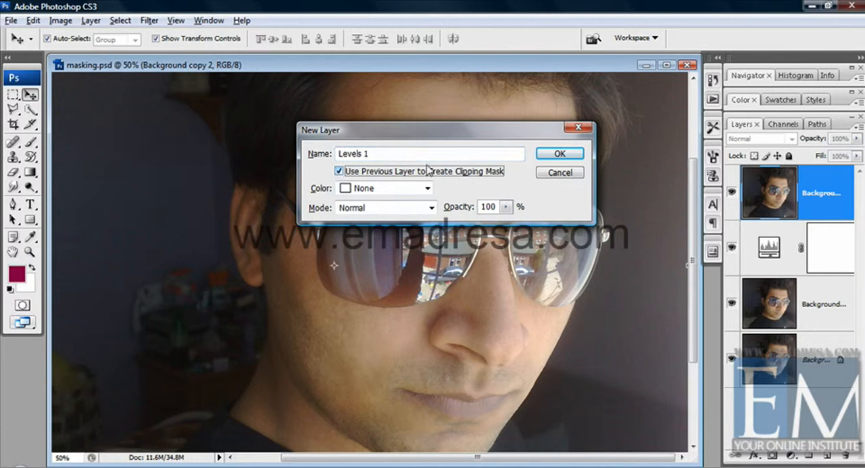
{"action": "left_click", "coordinate": [557, 154]}
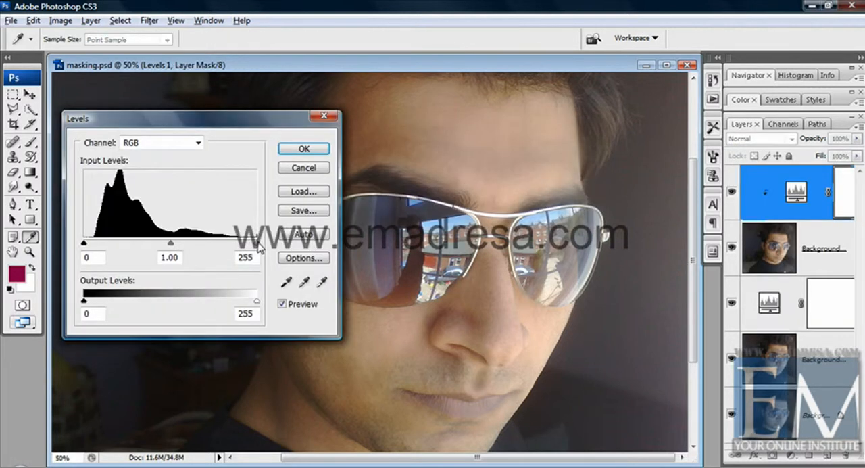
{"action": "left_click_drag", "start_coordinate": [257, 243], "coordinate": [173, 245]}
{"action": "left_click", "coordinate": [313, 151]}
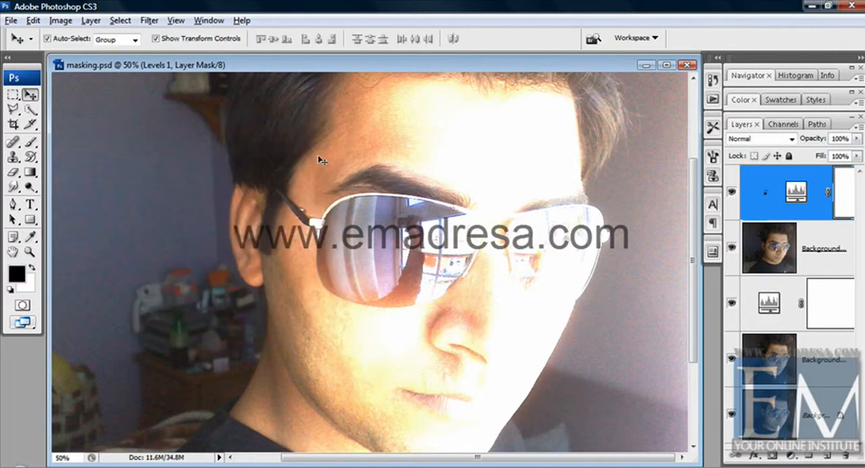
Toggle the visibility of the upper Background copy and both Levels layers to compare the bright, dark and original versions.
{"action": "left_click", "coordinate": [732, 249]}
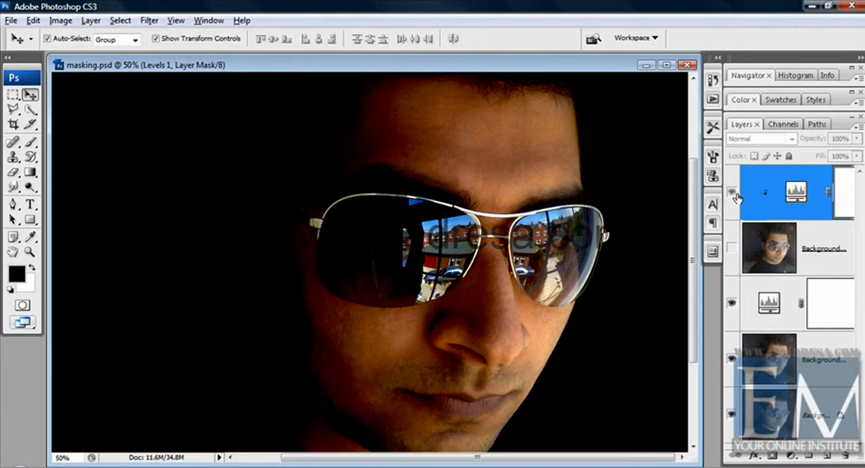
{"action": "left_click", "coordinate": [732, 248]}
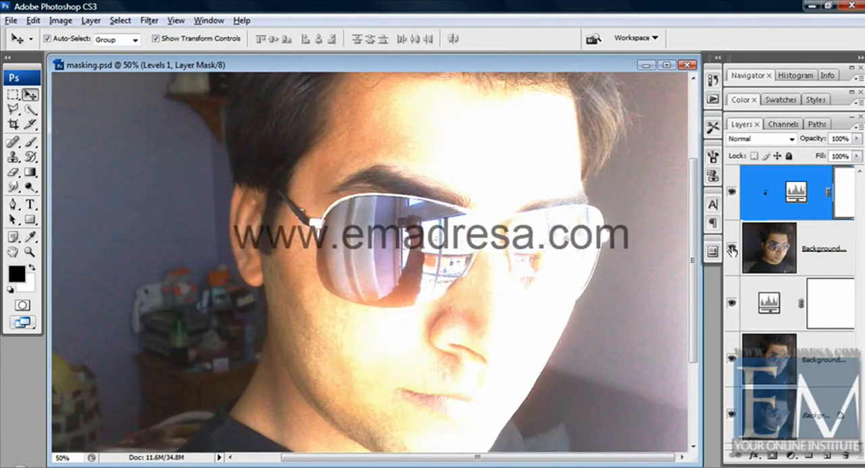
{"action": "left_click", "coordinate": [732, 248]}
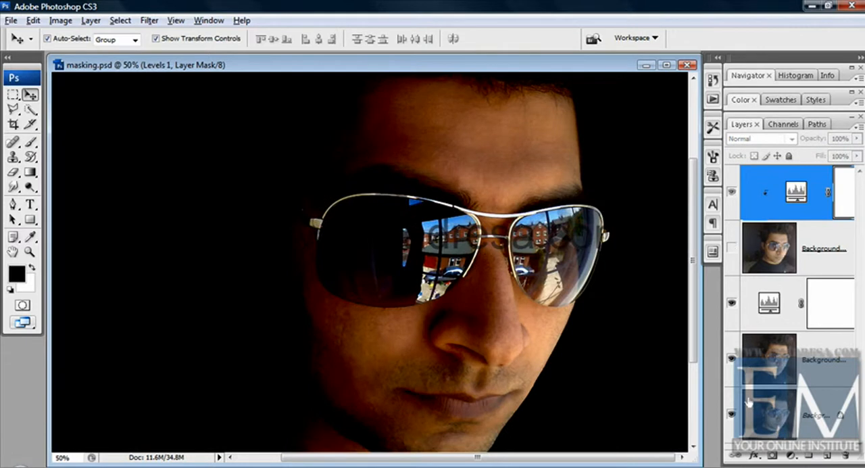
{"action": "left_click", "coordinate": [732, 248]}
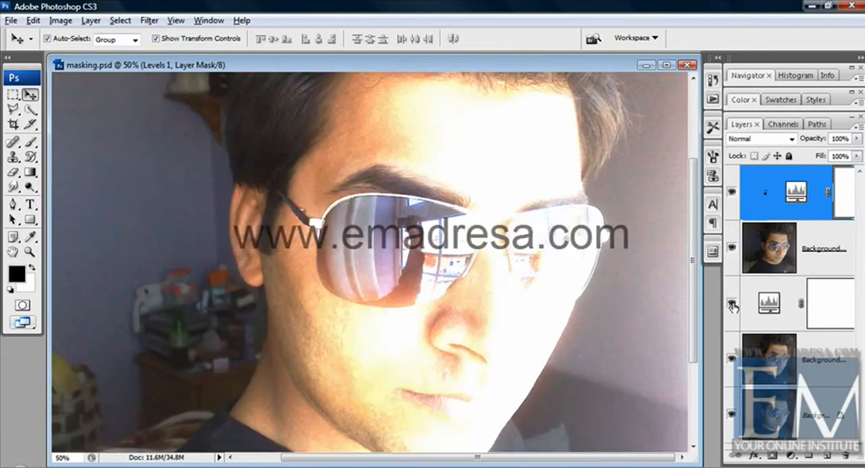
{"action": "left_click", "coordinate": [732, 306]}
{"action": "left_click", "coordinate": [731, 246]}
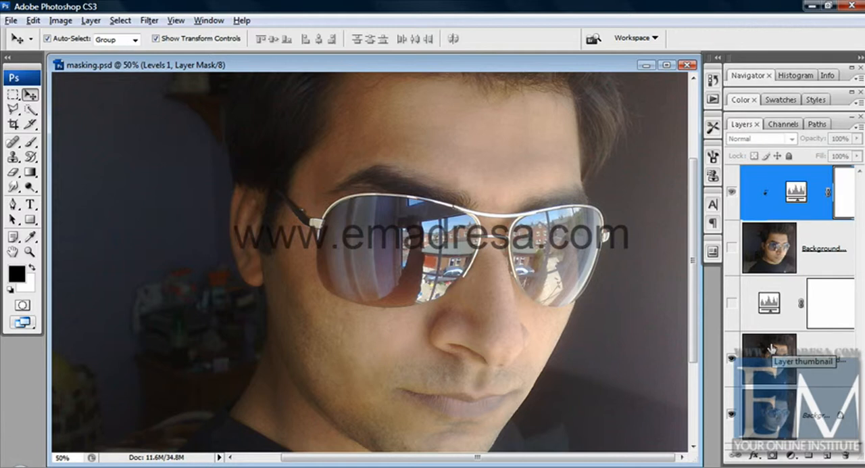
{"action": "left_click", "coordinate": [731, 303]}
{"action": "left_click", "coordinate": [732, 194]}
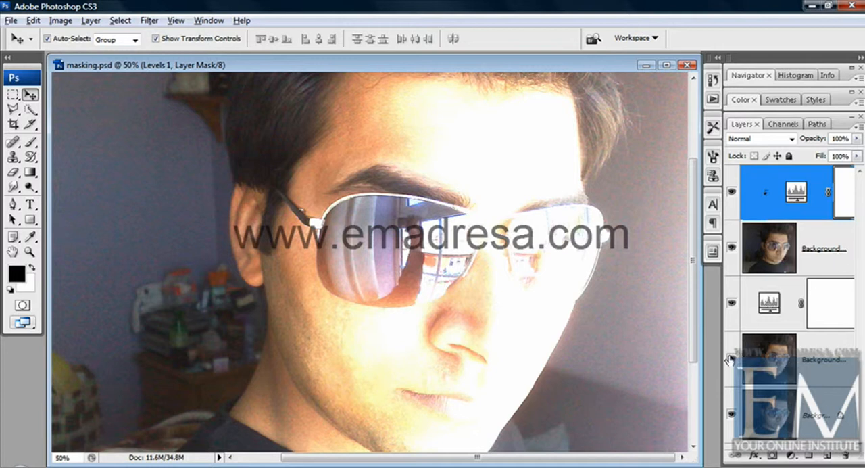
Compare the photo without the clipped top Levels layer, check that adjustment's settings without changing them, and show the layer again.
{"action": "left_click", "coordinate": [731, 193]}
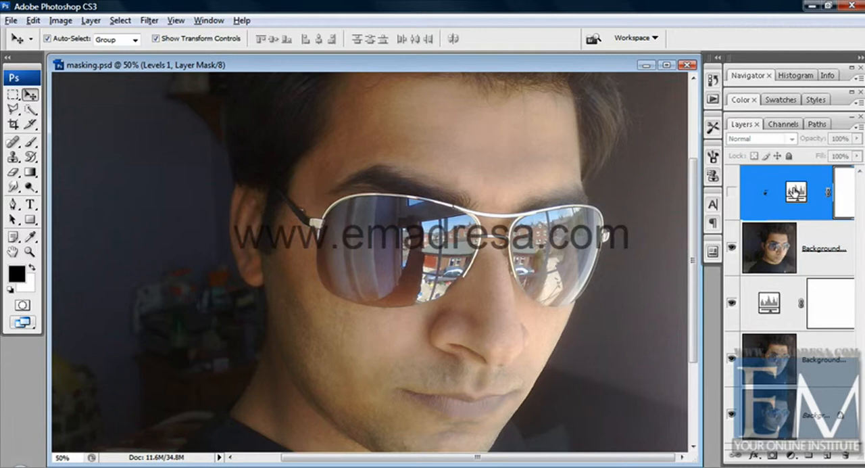
{"action": "double_click", "coordinate": [796, 192]}
{"action": "left_click", "coordinate": [303, 170]}
{"action": "left_click", "coordinate": [731, 194]}
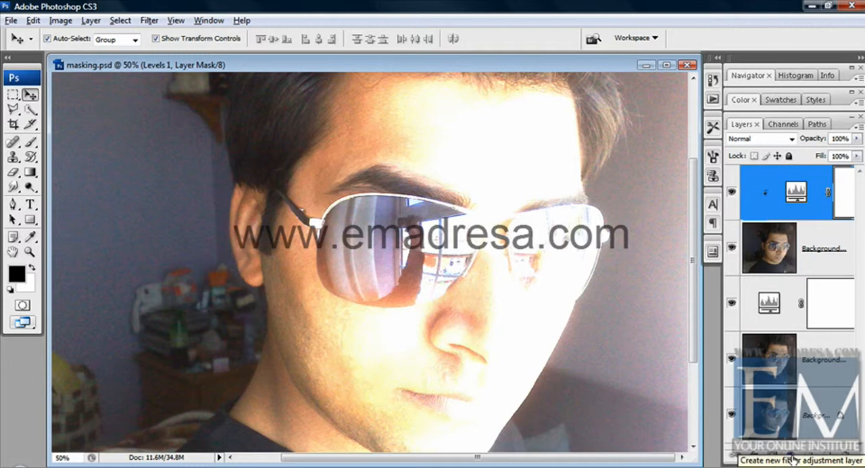
{"action": "left_click", "coordinate": [62, 20]}
{"action": "mouse_move", "coordinate": [101, 56]}
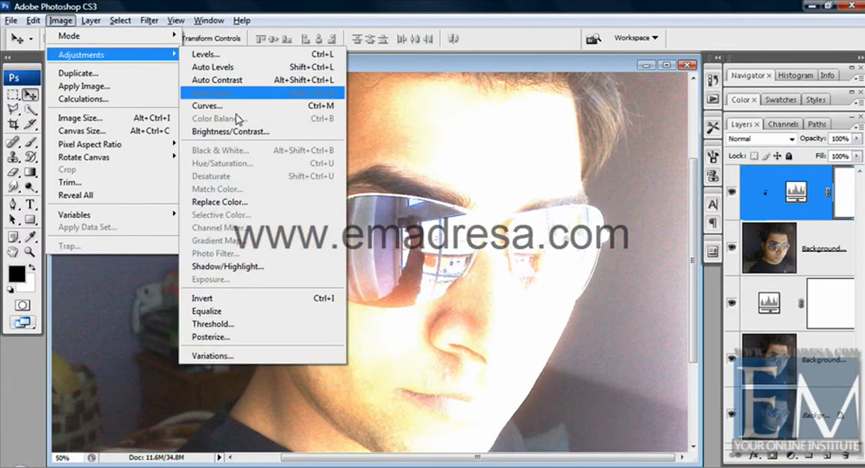
{"action": "left_click", "coordinate": [399, 64]}
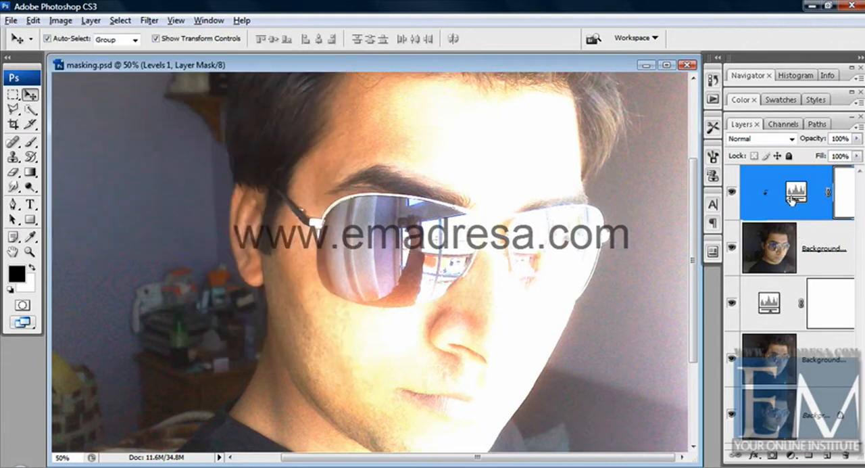